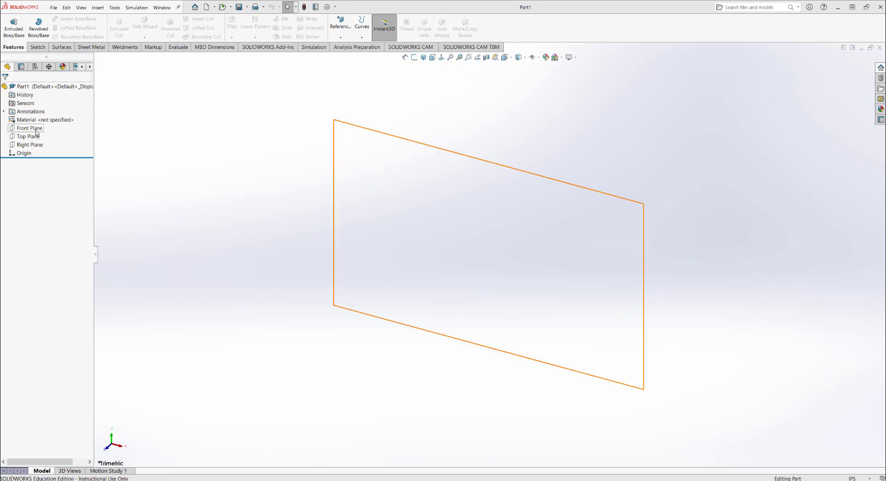
- Select the Front Plane and turn the view Normal To it
click(36, 130)
click(74, 121)
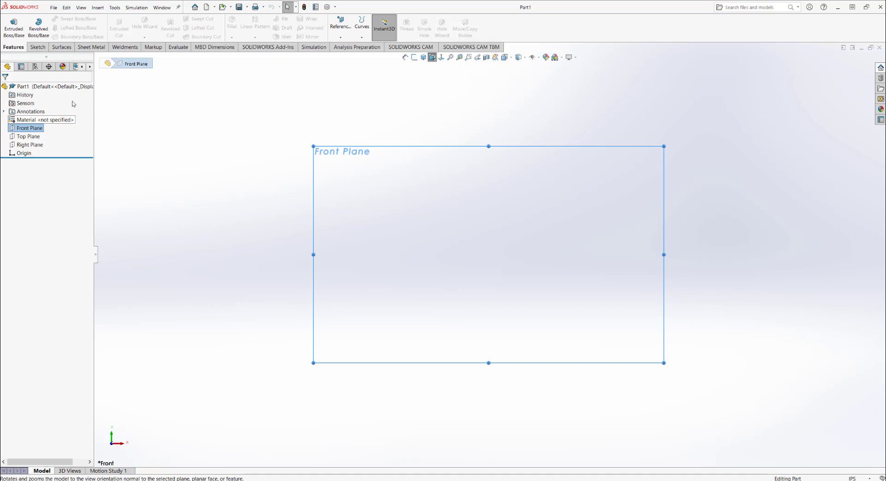
- Start Sketch1 on the Front Plane and draw a vertical line about 3.55 in up from the origin
click(44, 49)
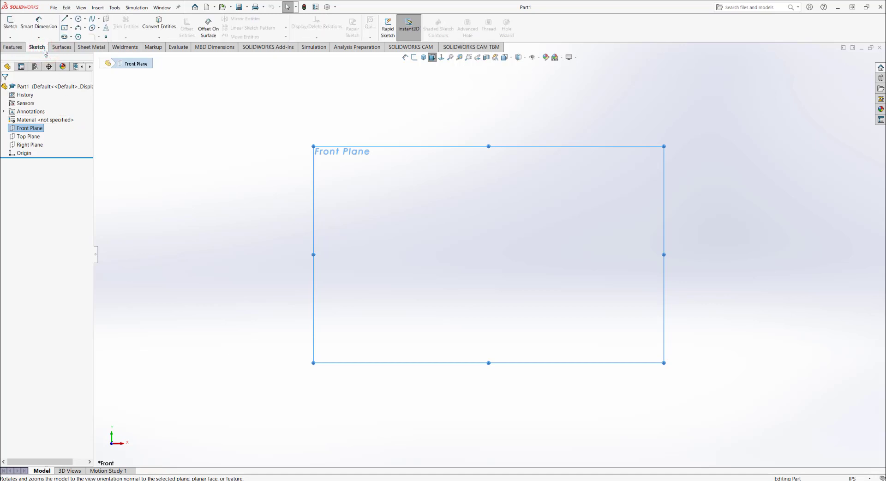
click(9, 22)
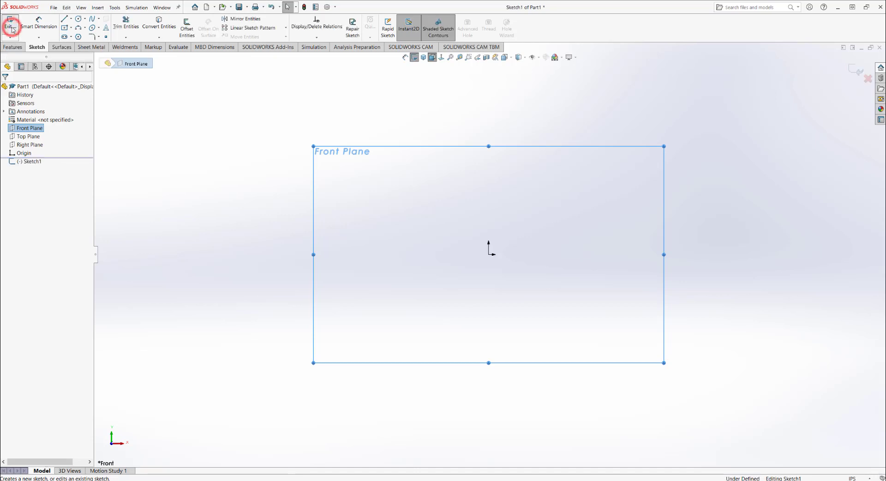
click(72, 21)
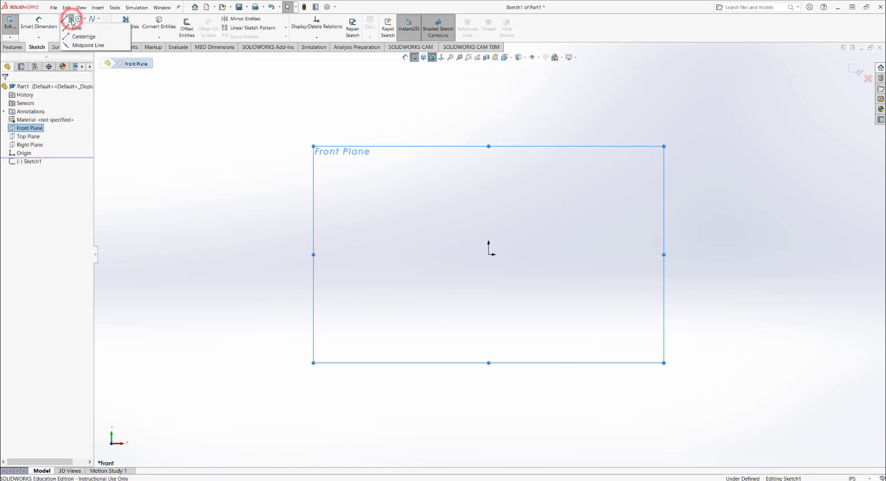
click(76, 27)
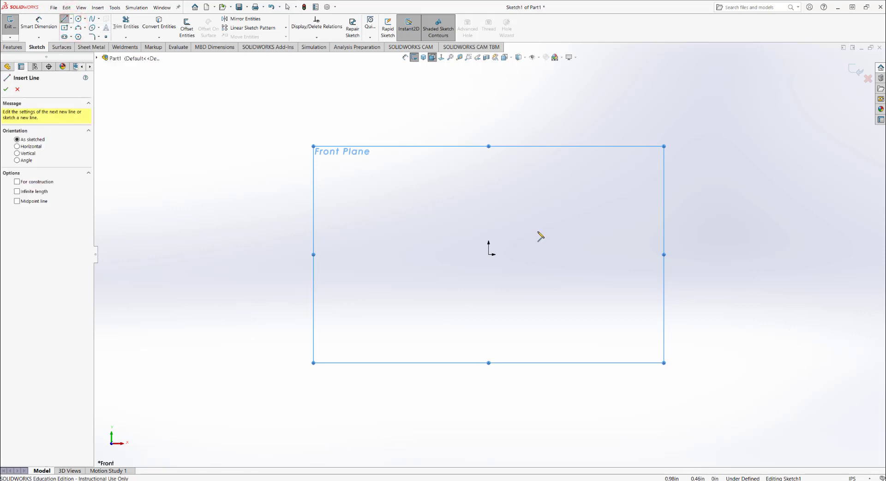
scroll(511, 248, up, 1)
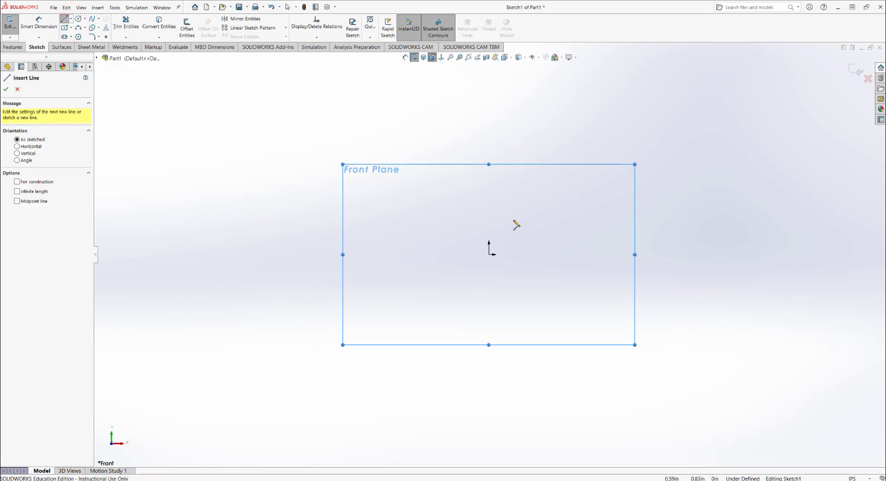
scroll(513, 222, down, 1)
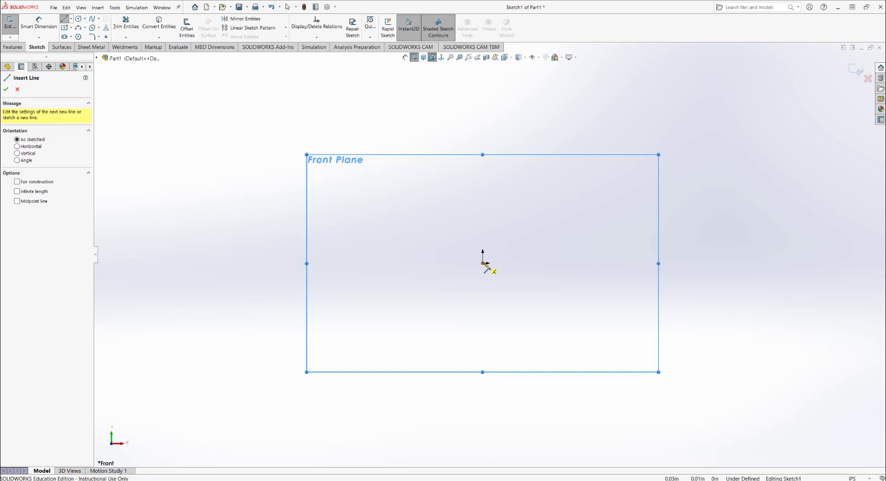
click(482, 263)
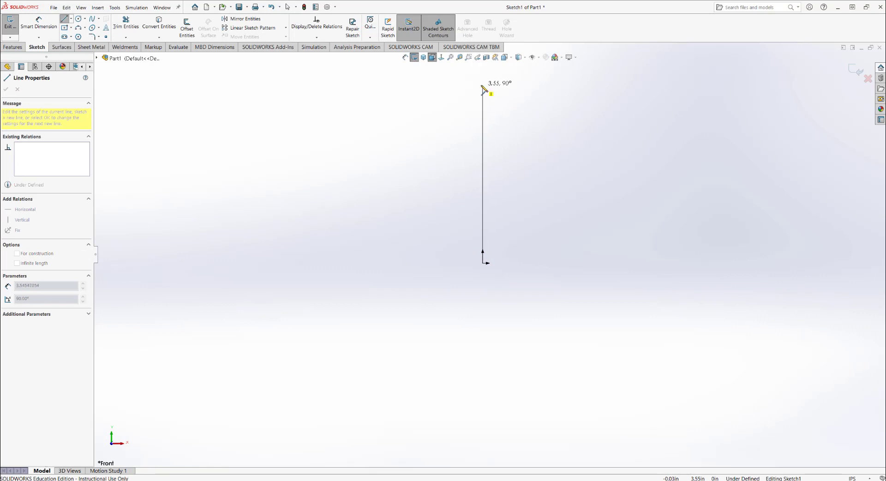
click(482, 86)
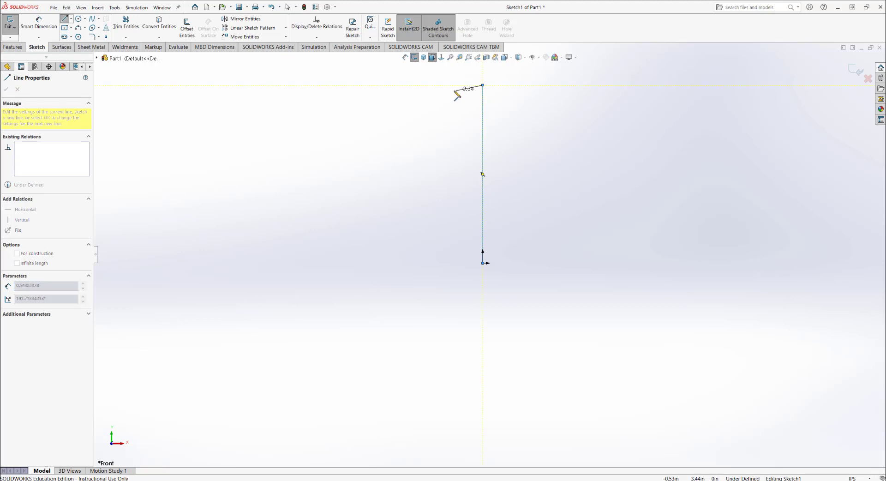
key(Escape)
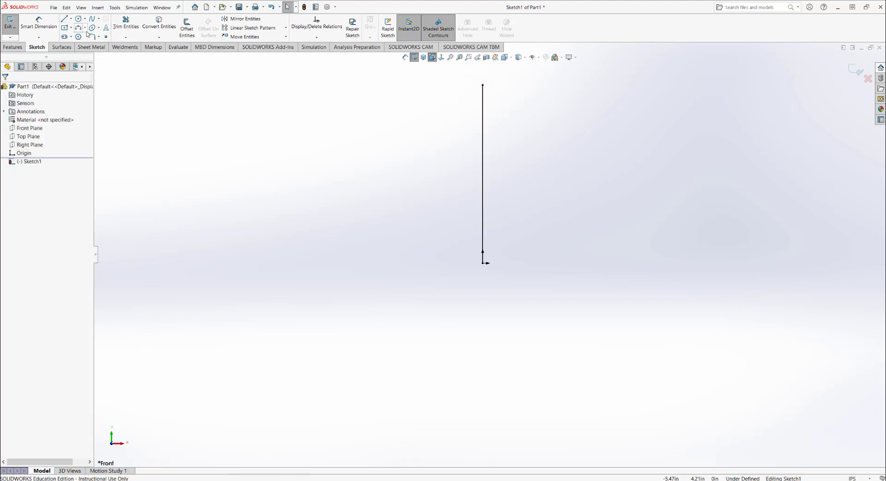
- Draw a 90° centerpoint arc at the origin from the line's top end left to origin level
click(84, 28)
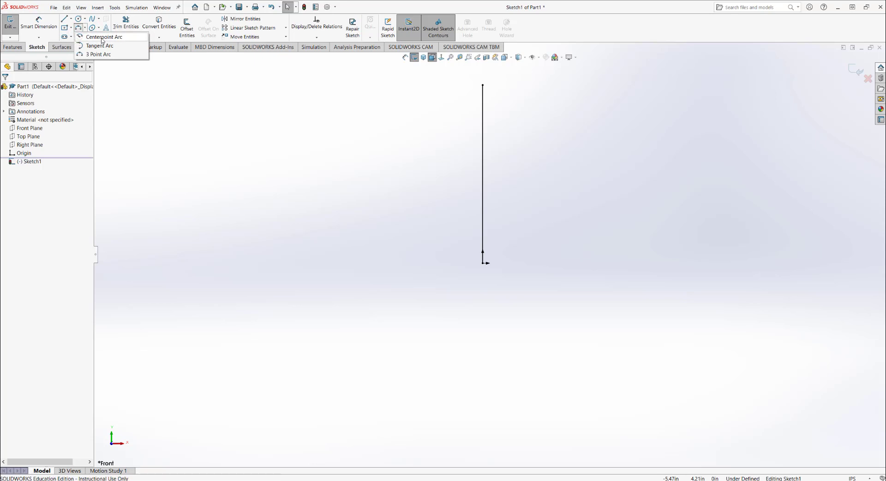
click(102, 38)
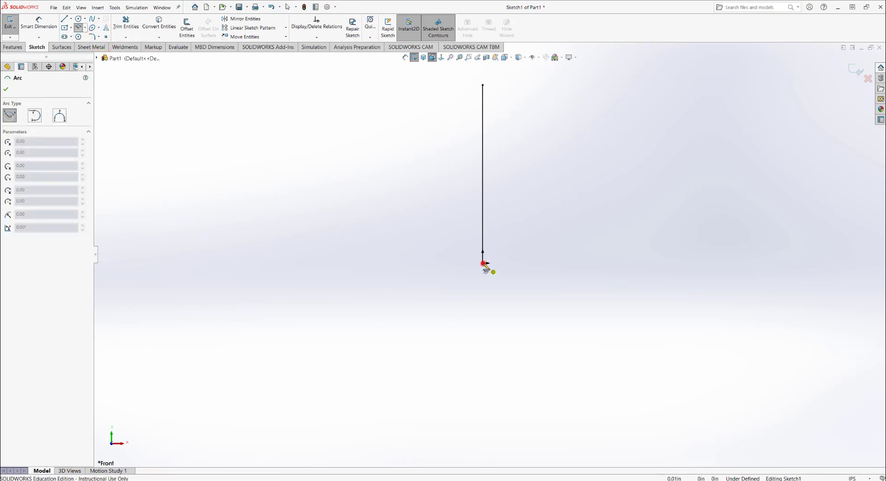
click(484, 263)
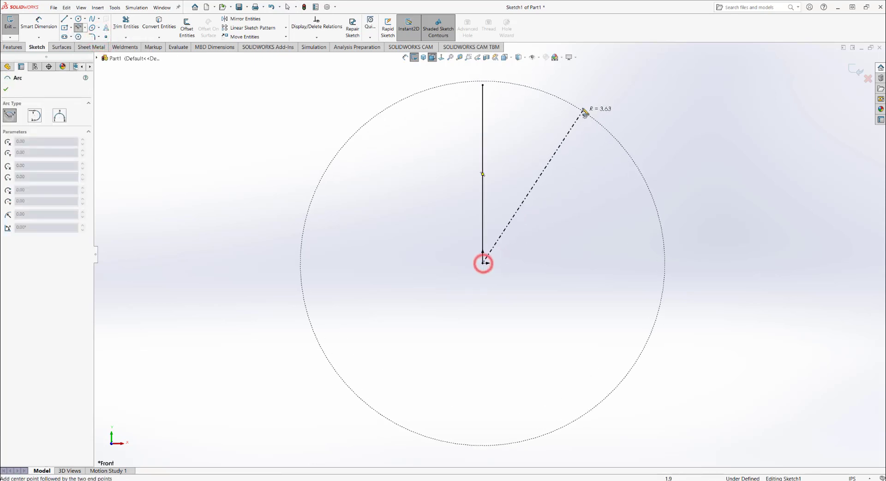
click(482, 86)
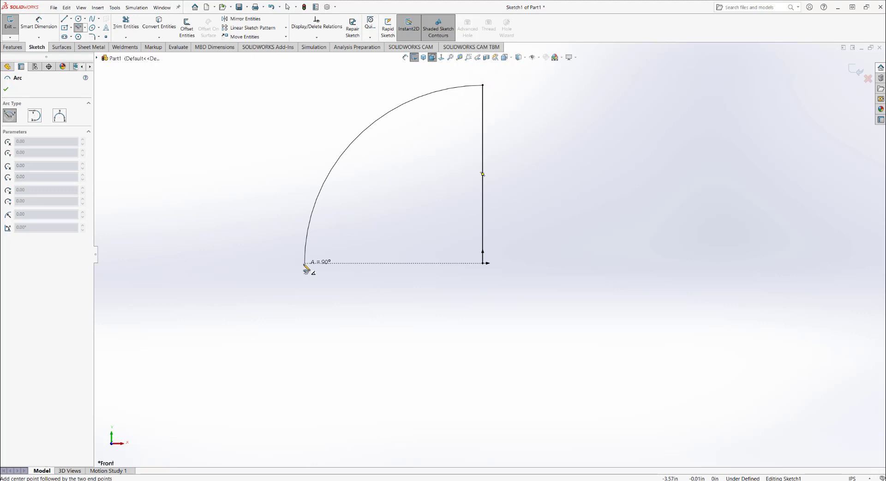
click(304, 264)
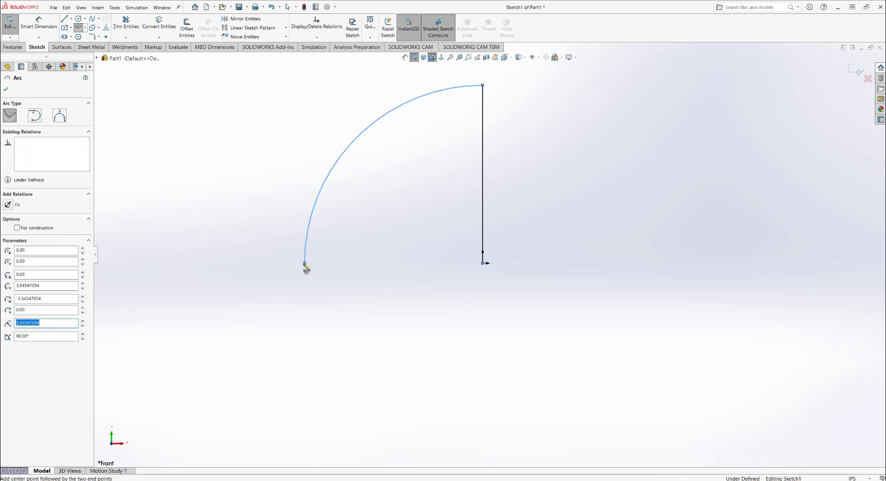
key(Escape)
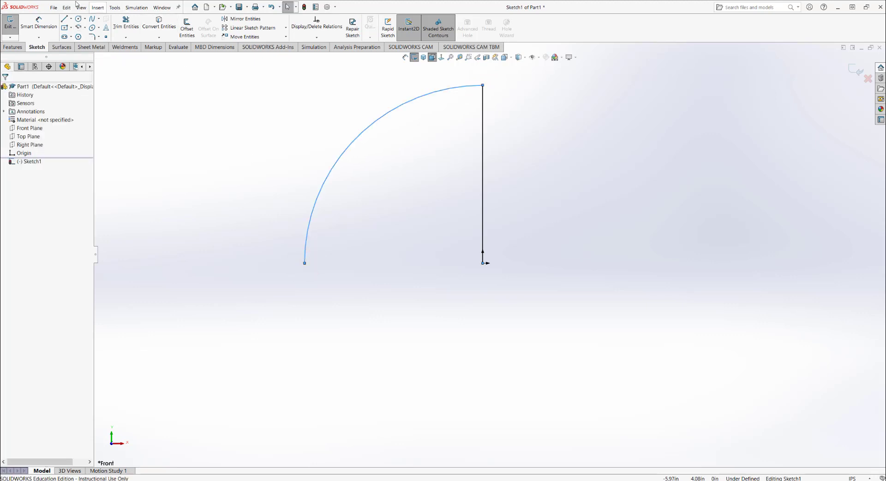
- Draw a line from the arc's lower end back to the origin, closing the profile
click(64, 19)
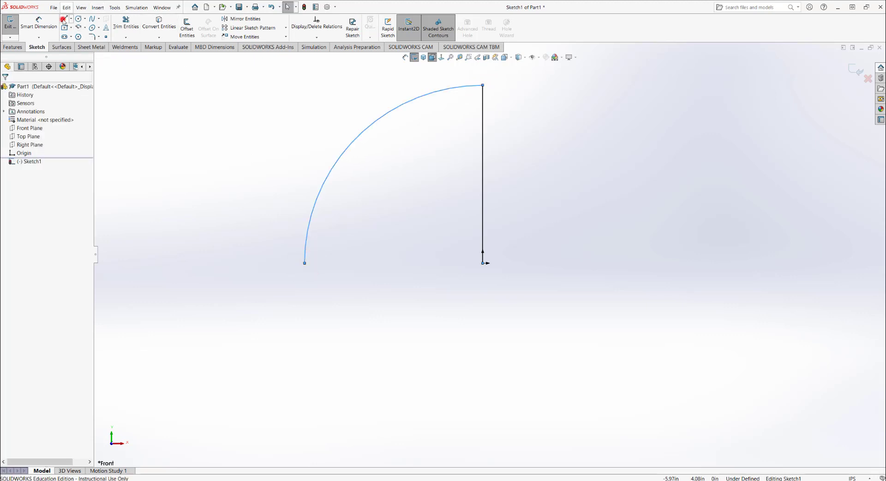
click(304, 263)
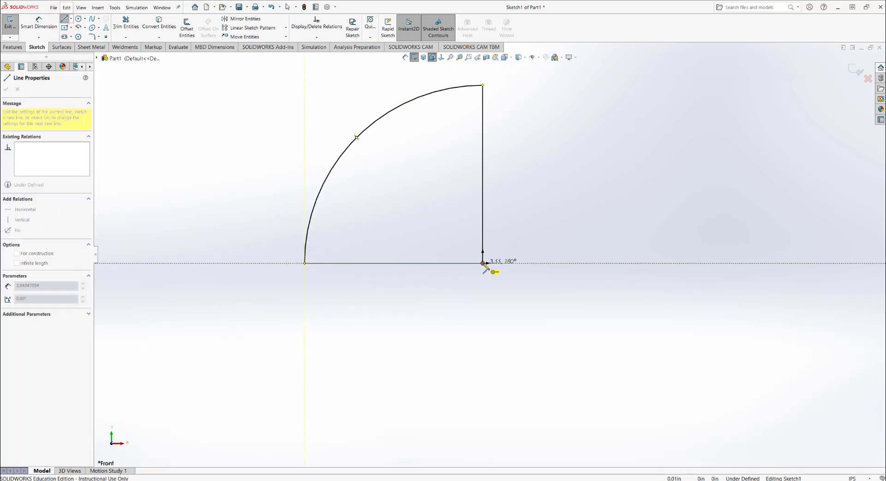
click(482, 263)
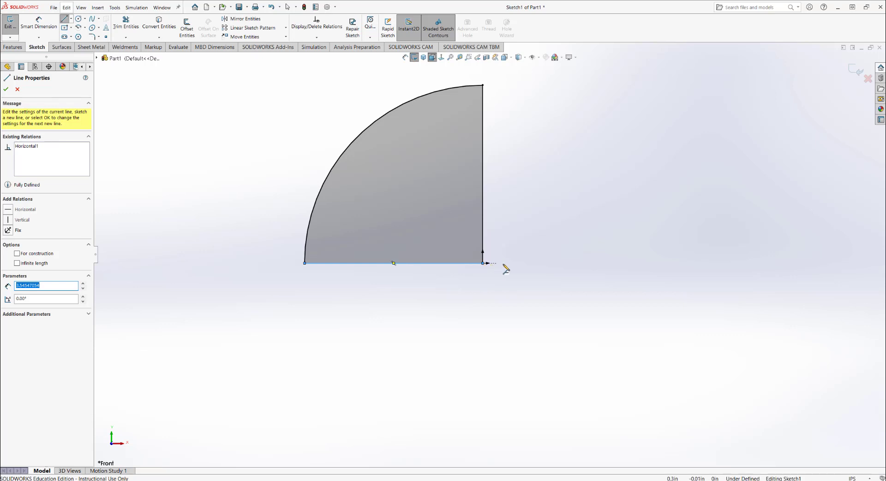
key(Escape)
key(Escape)
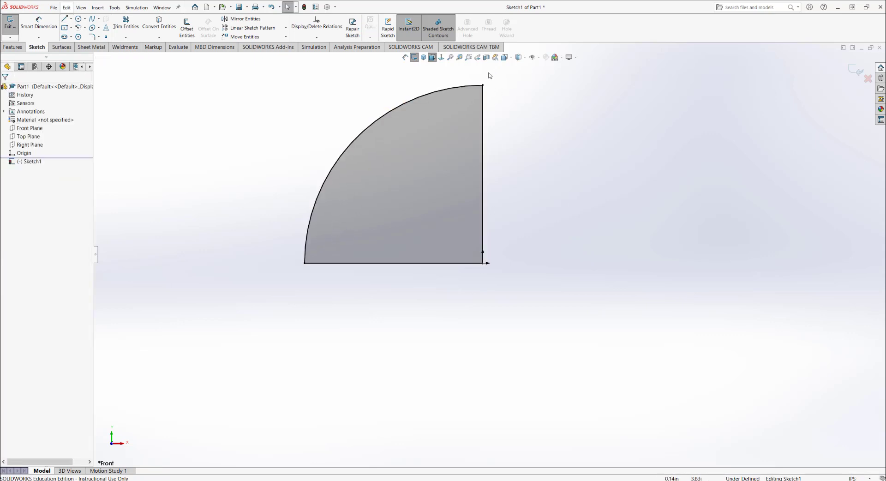
- Zoom out and view the quarter-circle profile isometrically, selecting then deselecting the vertical line
drag(437, 227, 519, 205)
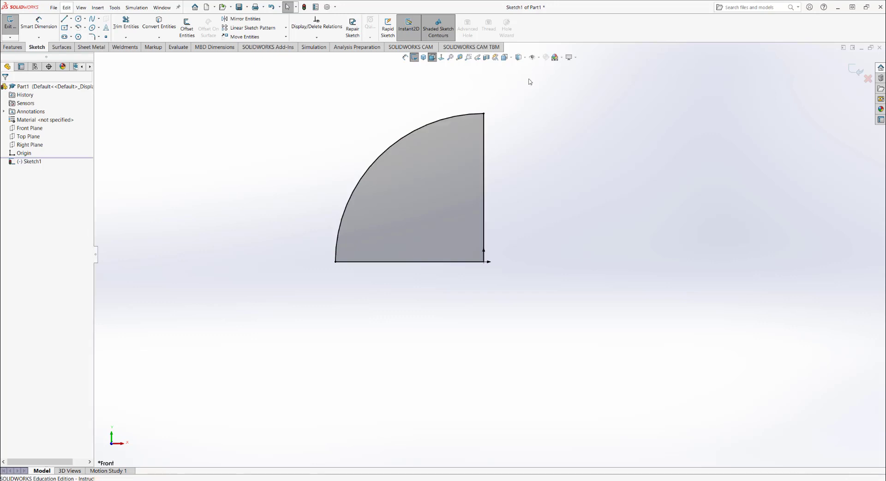
click(423, 57)
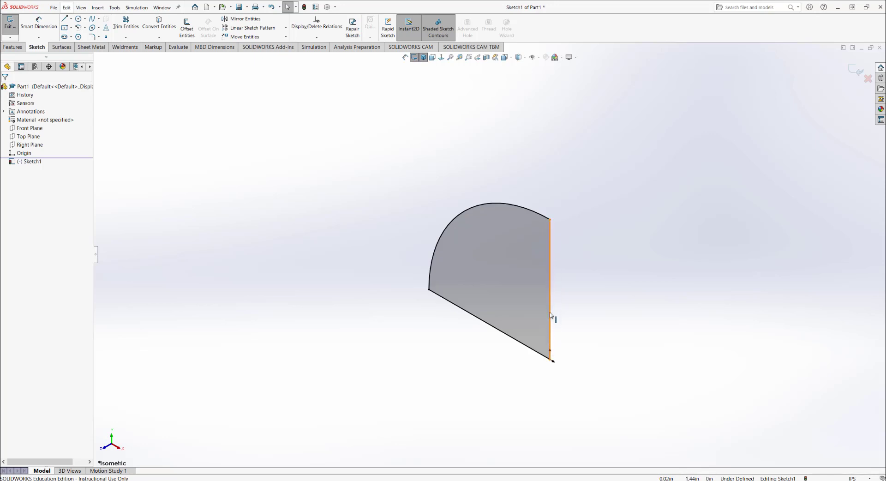
click(551, 259)
click(569, 261)
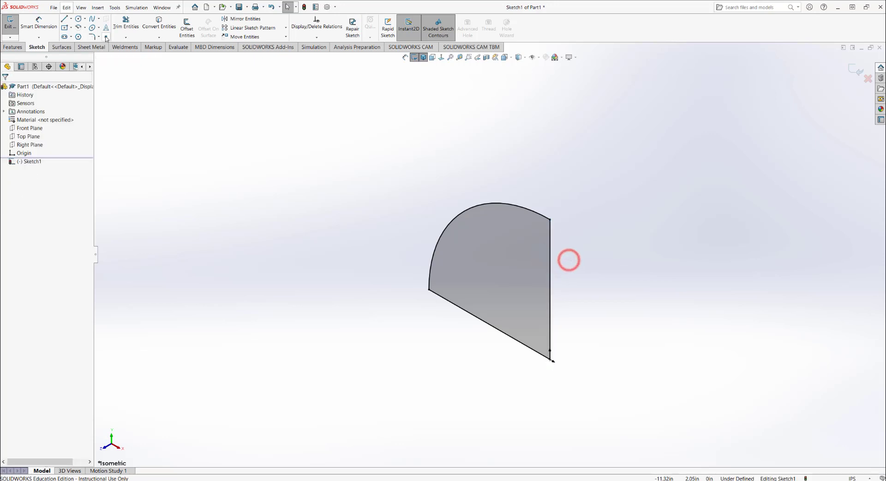
- Start a Revolved Boss/Base about the vertical edge, then switch the axis to the bottom line (Line2)
click(21, 48)
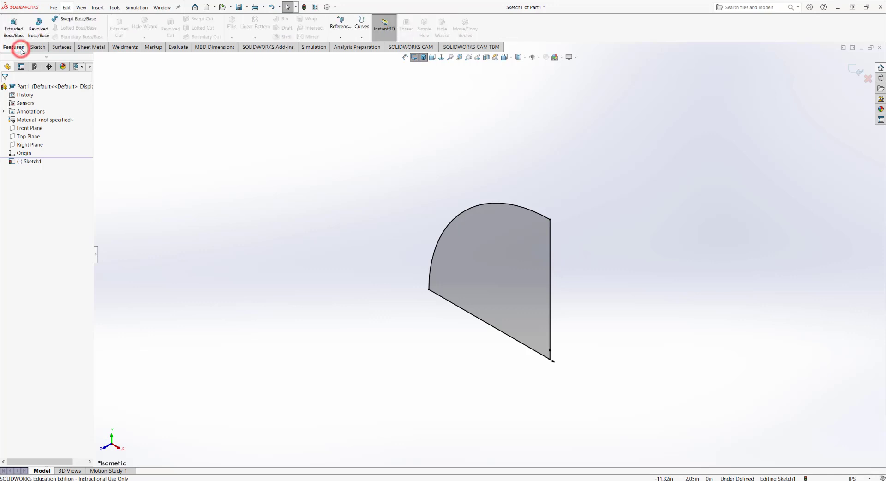
click(42, 31)
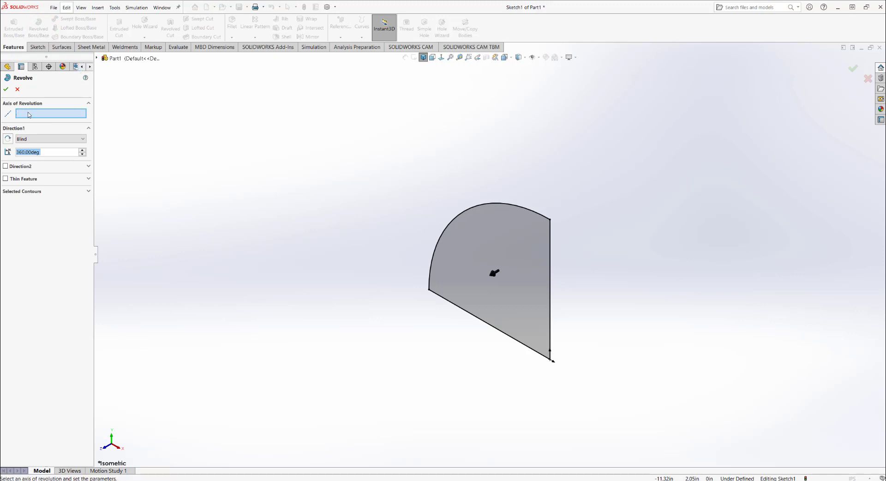
click(28, 114)
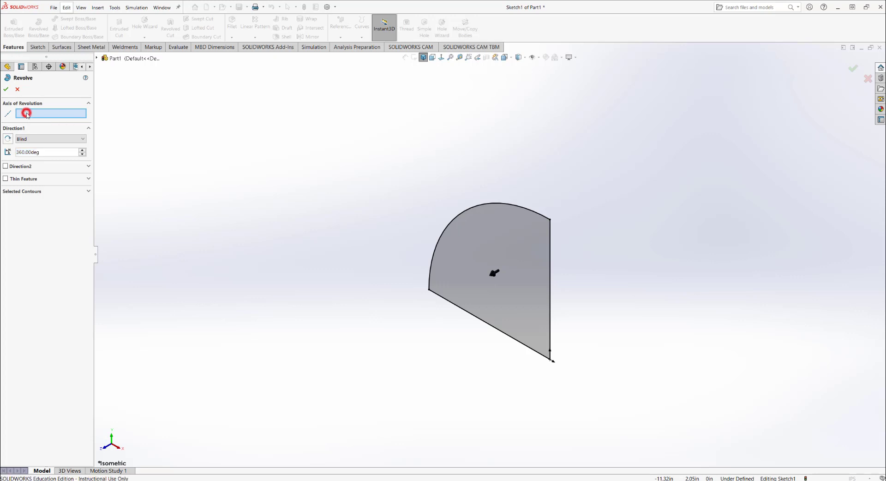
click(549, 278)
scroll(549, 276, up, 2)
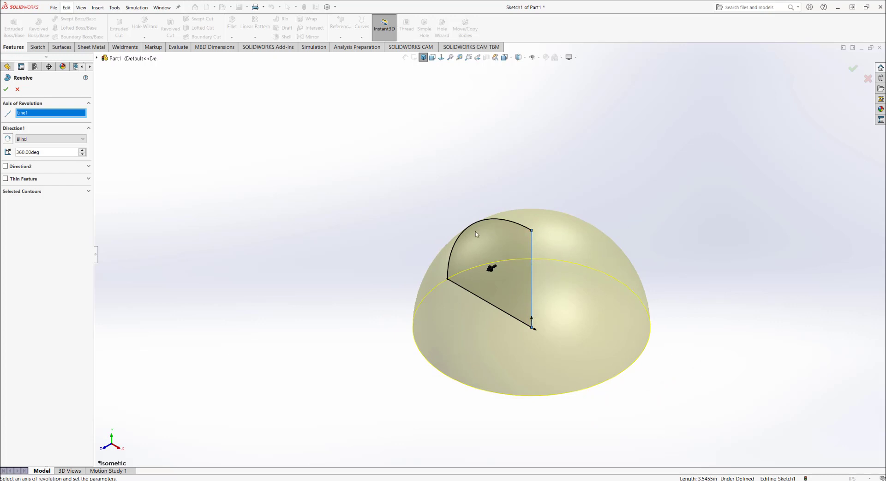
click(27, 113)
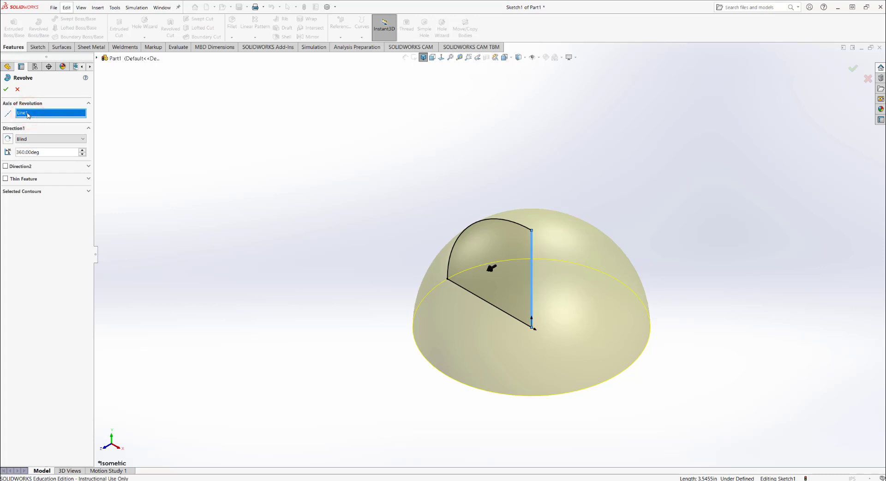
key(Delete)
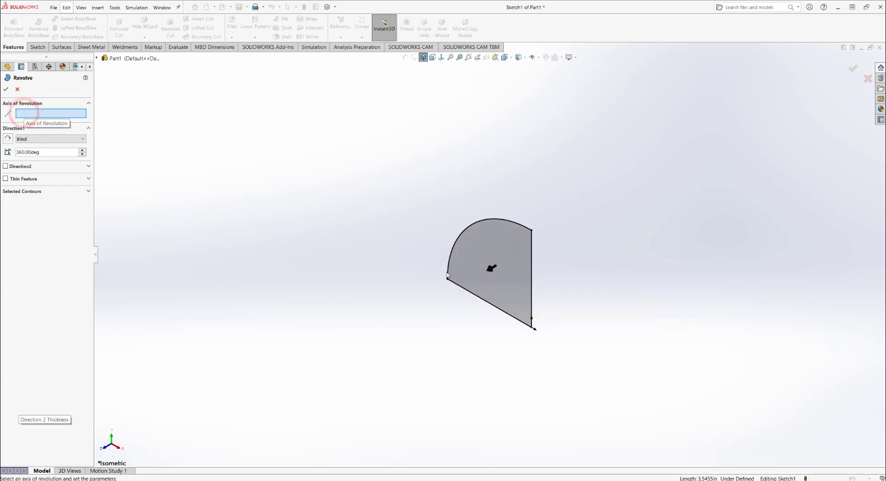
click(506, 314)
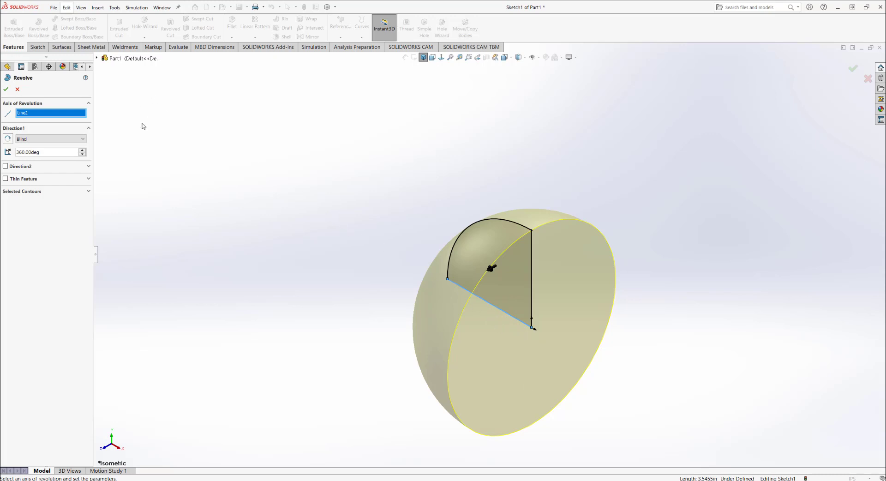
- Make the vertical edge the axis again, preview a 90° revolve, then enter 360 as the angle
click(531, 279)
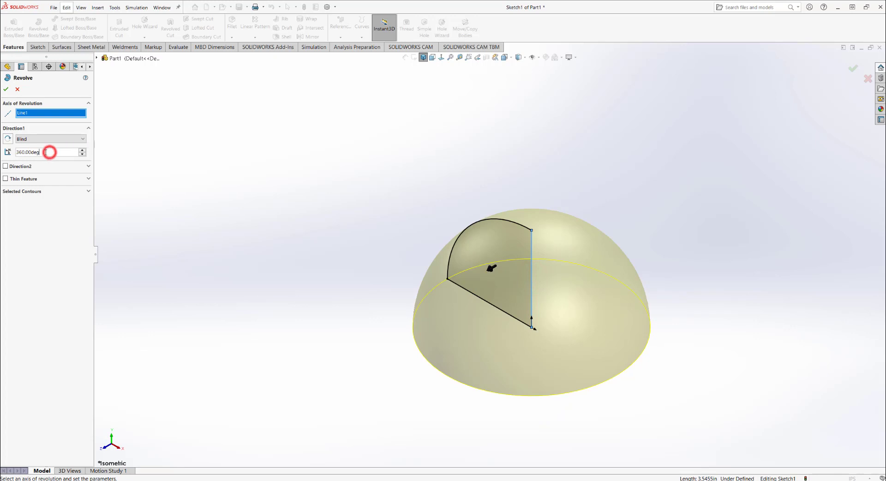
double_click(52, 152)
click(51, 152)
text(90)
key(Return)
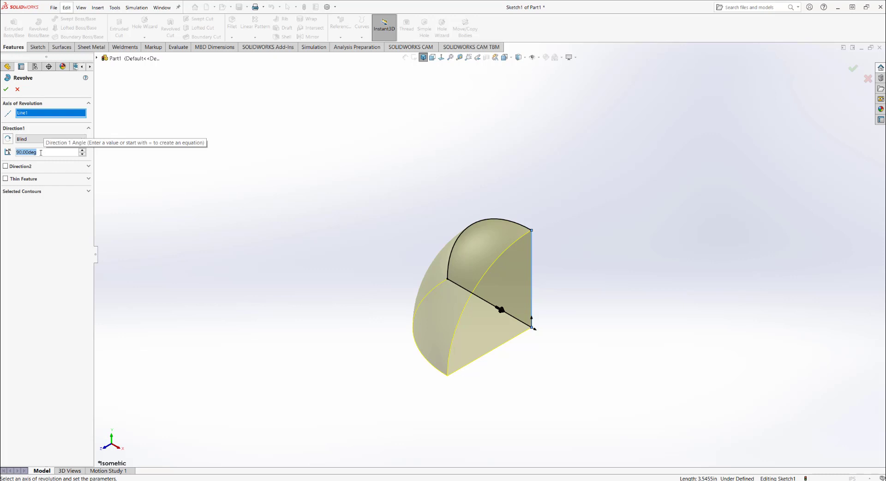
text(360)
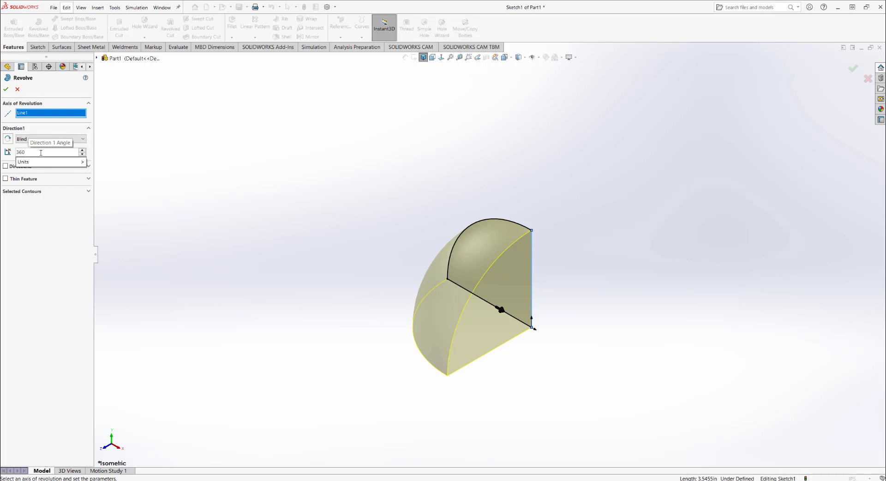
- Apply the 360° angle, confirm Revolve1 as a solid hemisphere, and orbit to inspect it
key(Return)
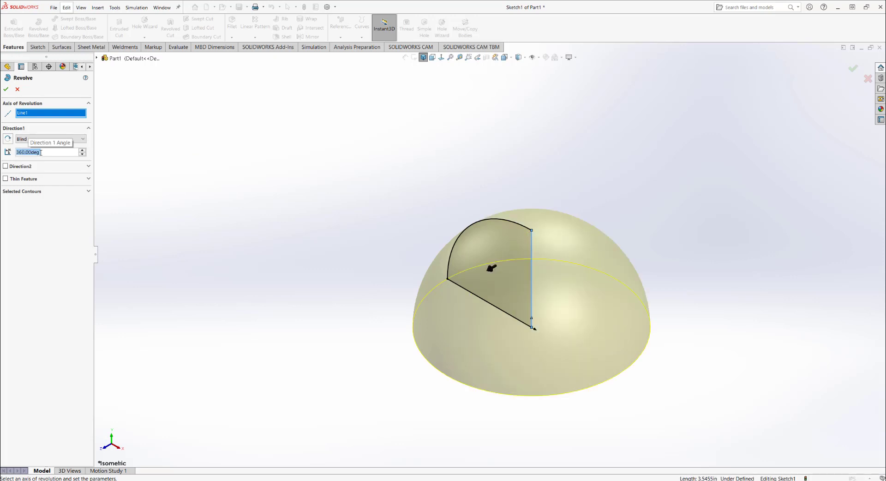
click(6, 89)
click(356, 320)
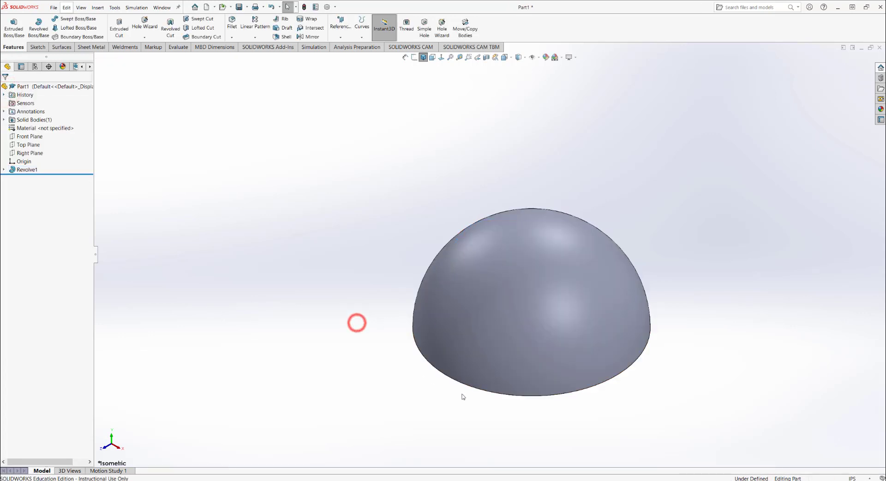
middle_drag(510, 408, 480, 343)
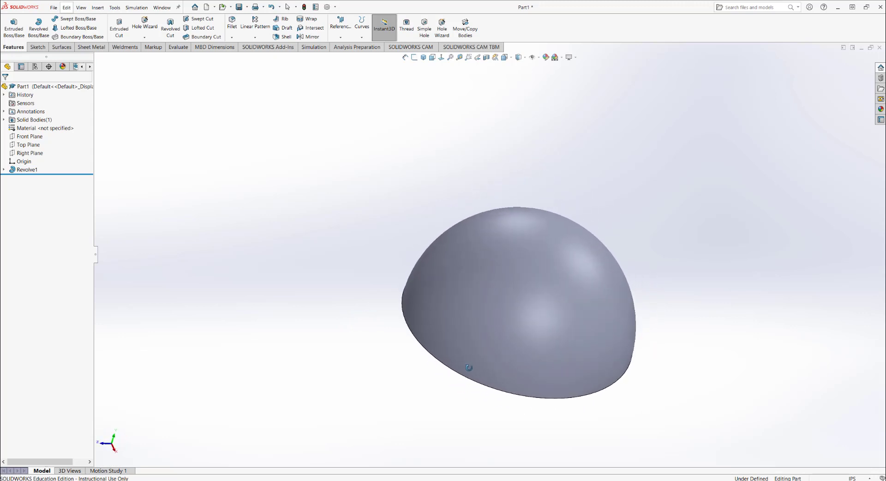
middle_drag(467, 367, 349, 283)
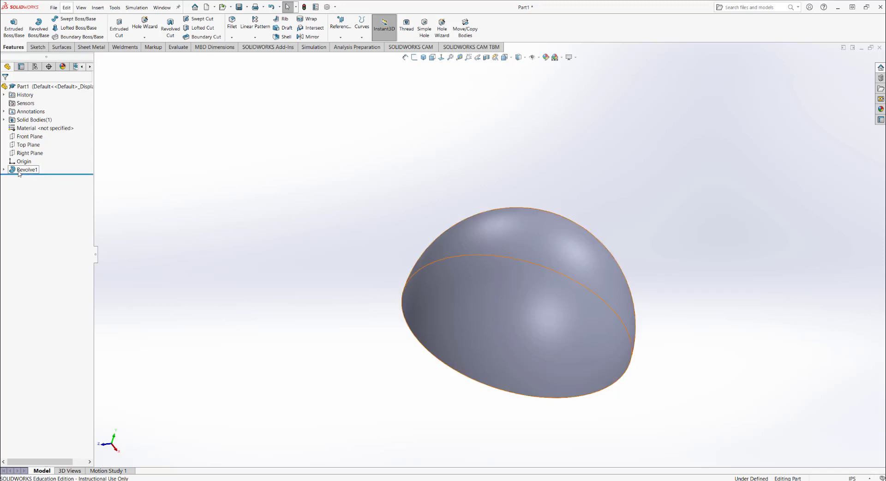
- Undo Revolve1, view Sketch1 face-on, and delete all of the quarter-circle profile's geometry
click(271, 7)
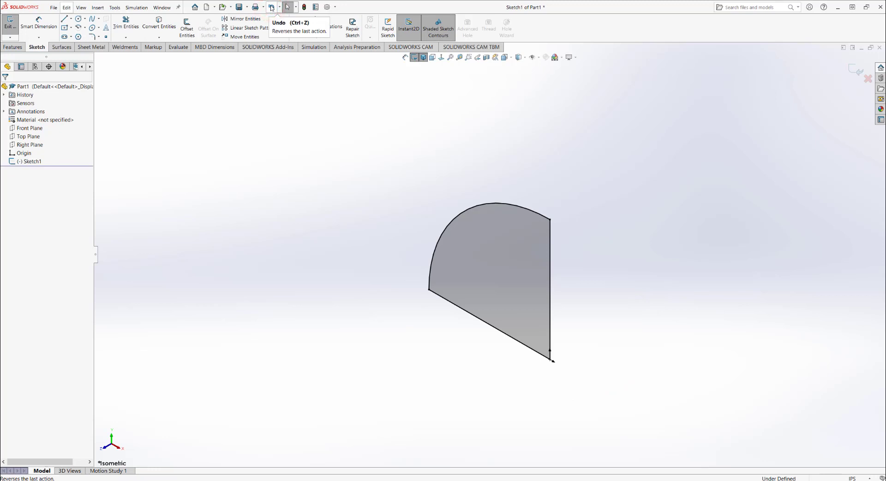
click(23, 161)
click(41, 153)
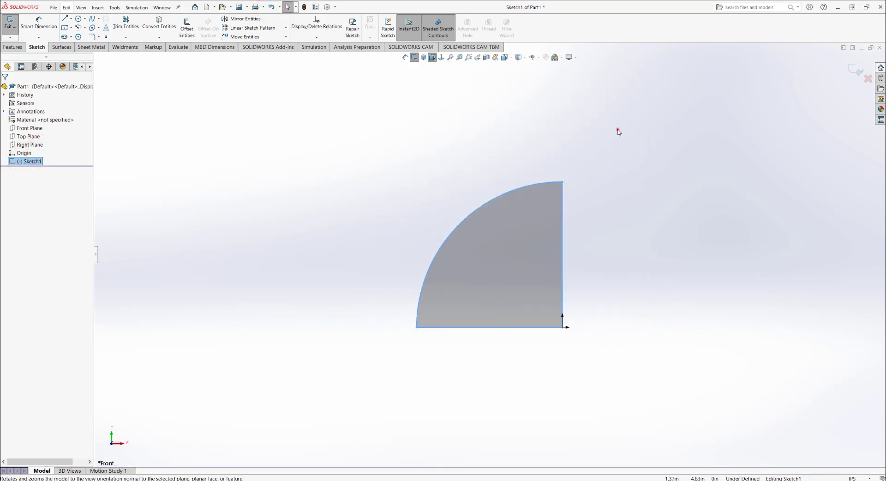
drag(618, 129, 291, 401)
key(Delete)
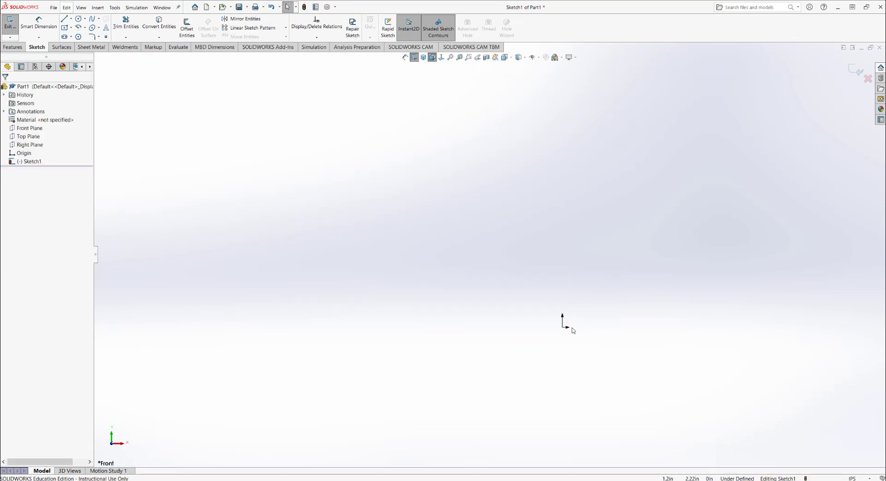
scroll(535, 270, up, 2)
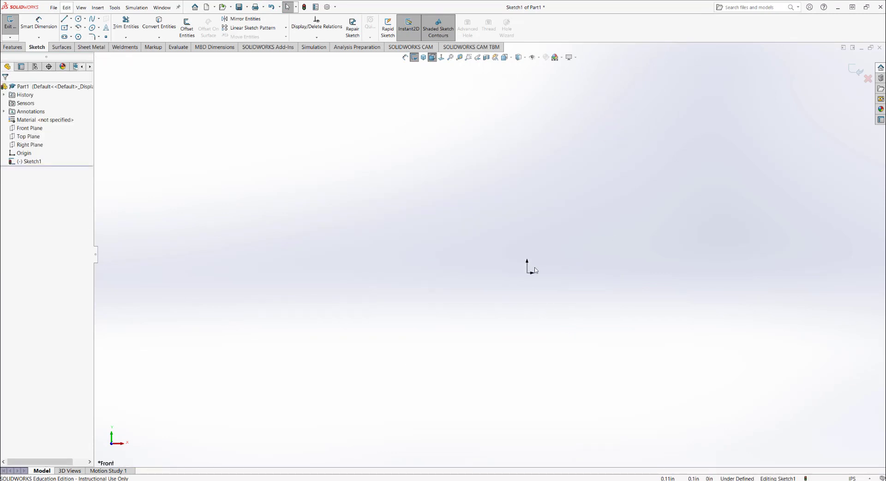
- Draw a closed tall rectangle with a 3 in left edge from the origin, then view it isometrically
click(65, 20)
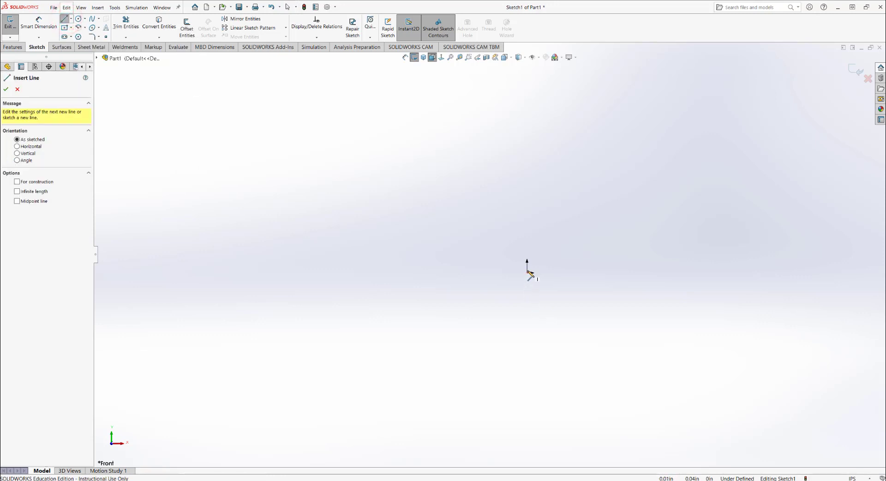
click(526, 273)
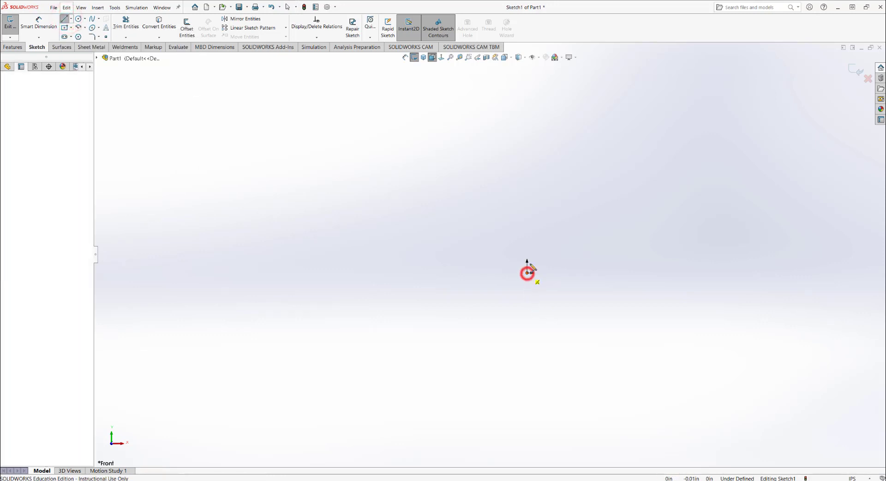
click(526, 93)
click(597, 93)
click(596, 273)
click(527, 273)
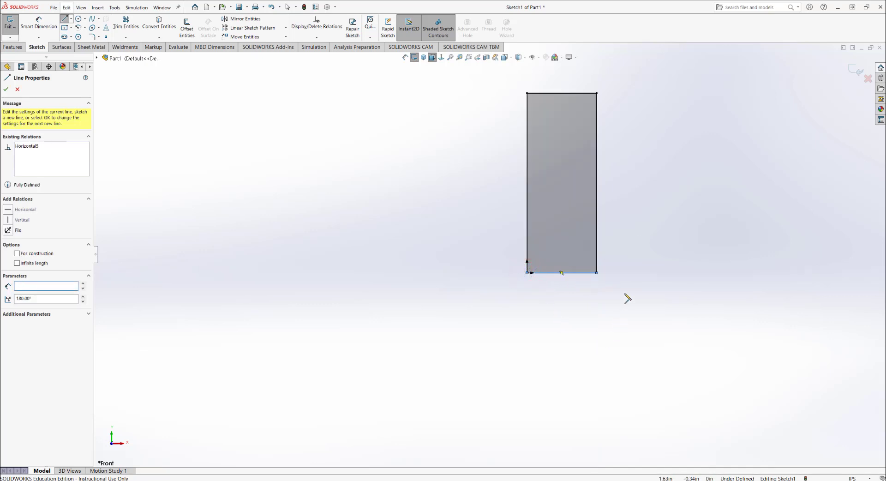
key(Escape)
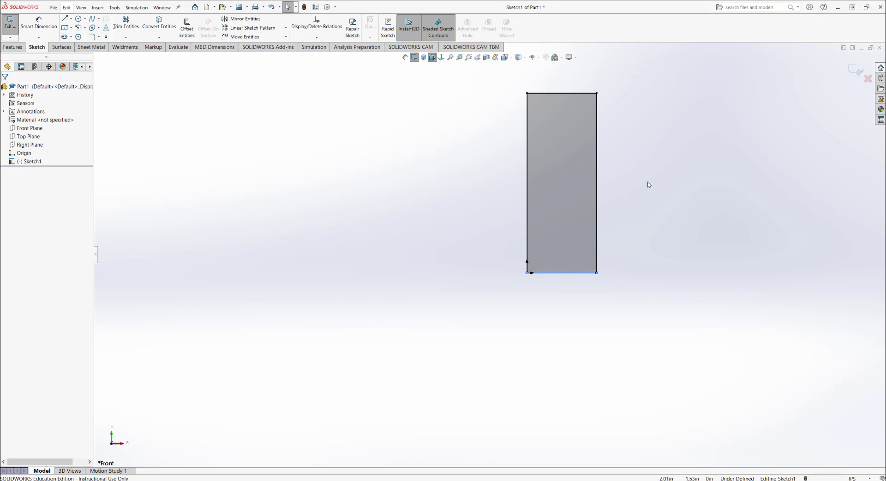
scroll(573, 104, down, 2)
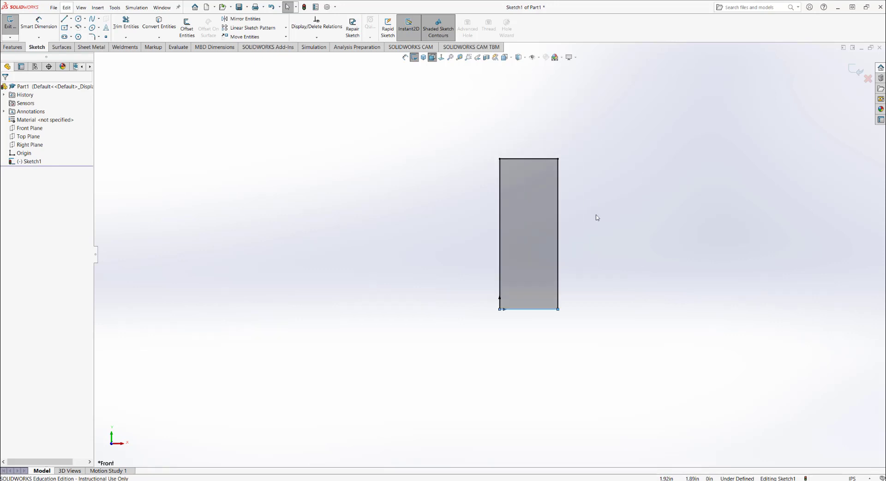
click(420, 59)
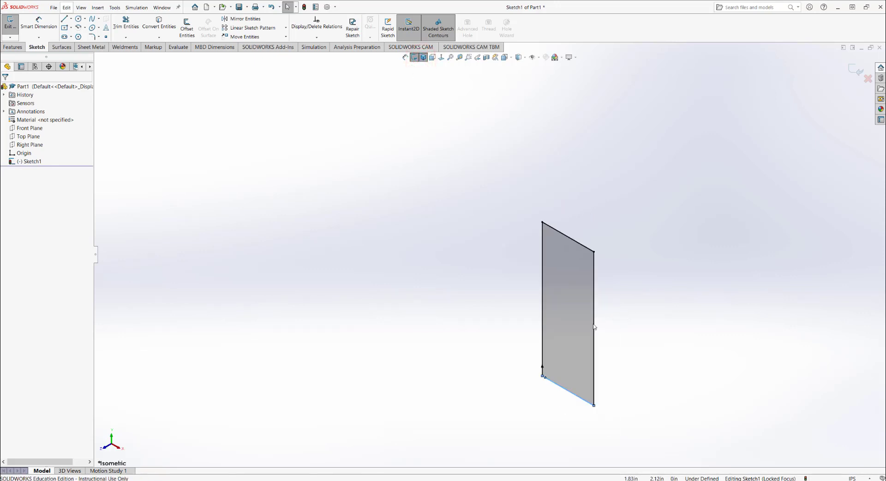
- Start a 360° Revolved Boss/Base, replacing the bottom-edge axis with the left vertical edge (Line3)
click(19, 47)
click(39, 31)
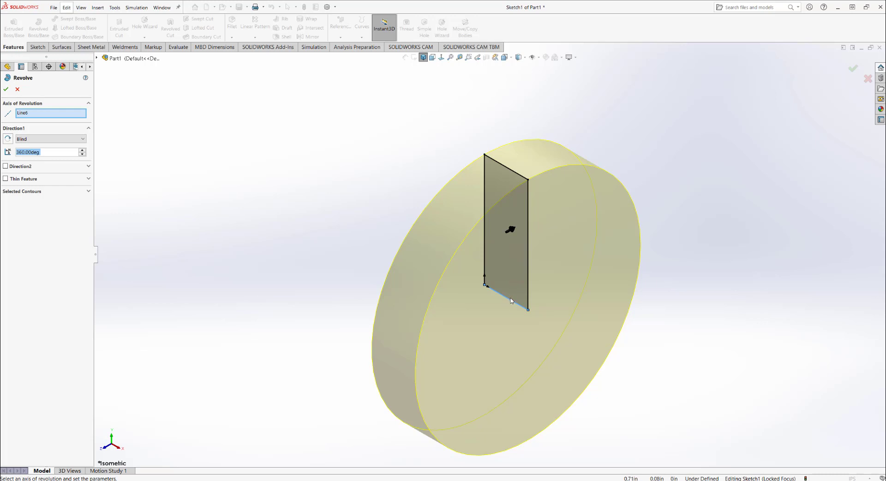
click(25, 115)
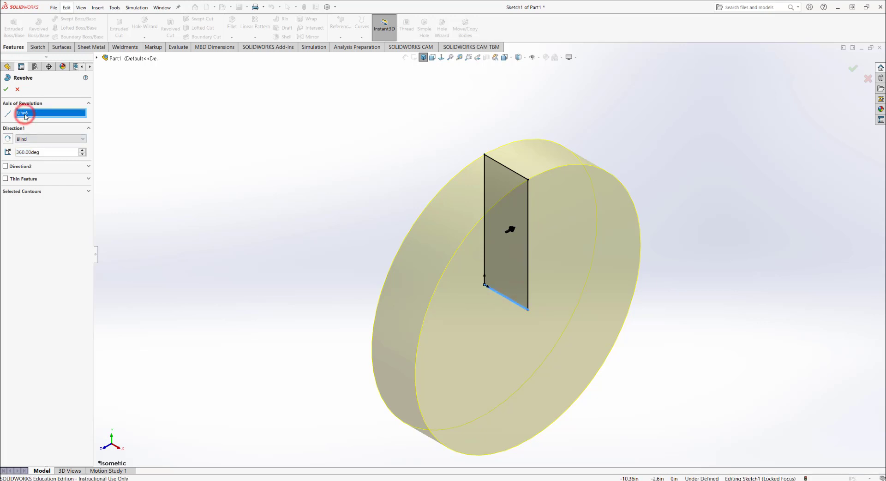
click(30, 112)
key(Delete)
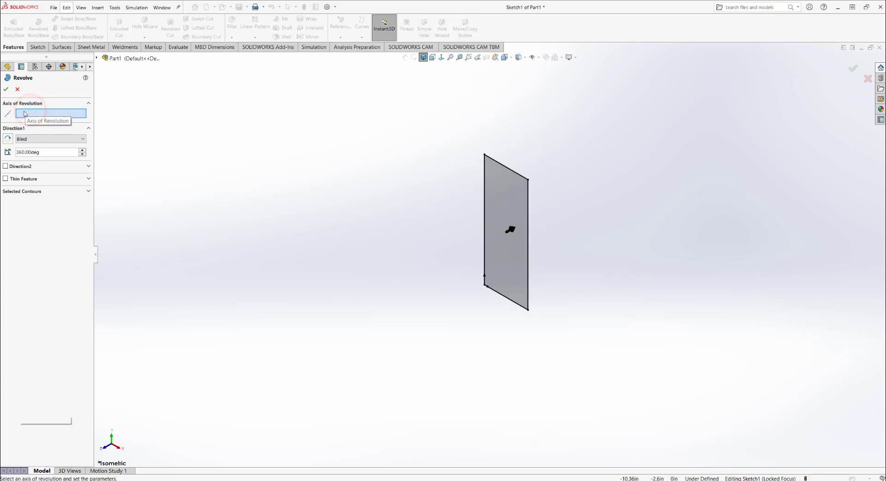
click(485, 219)
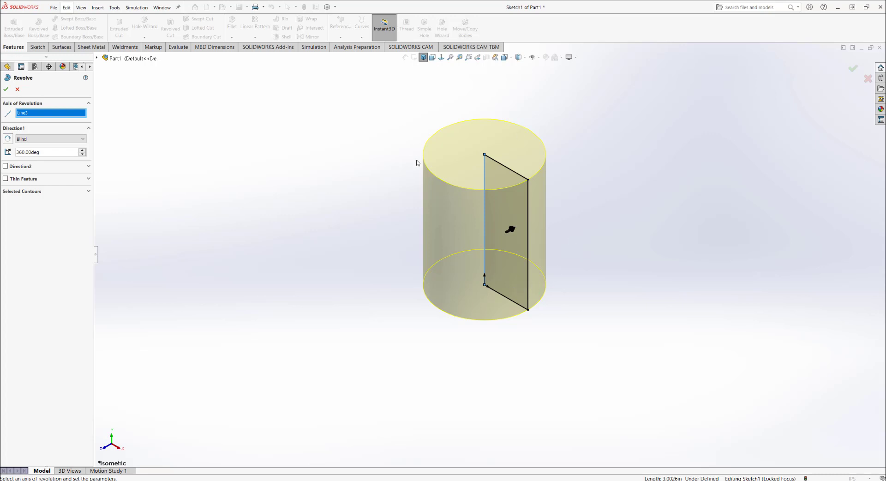
click(528, 239)
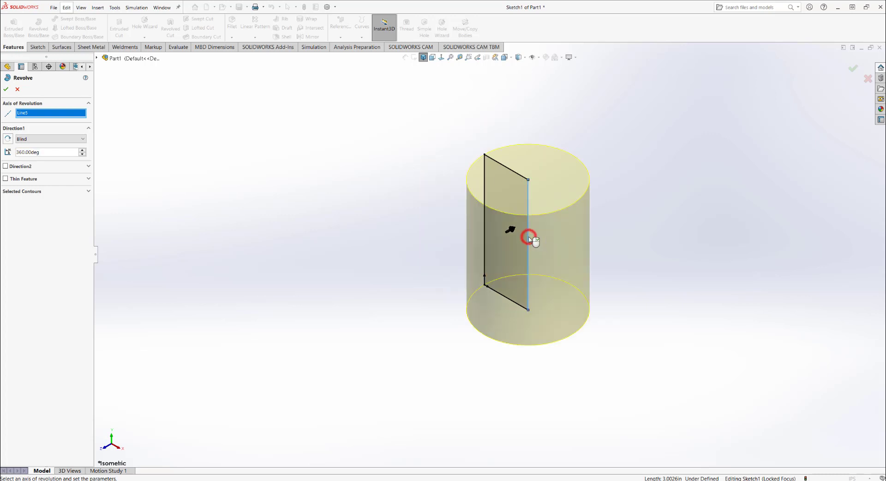
click(503, 296)
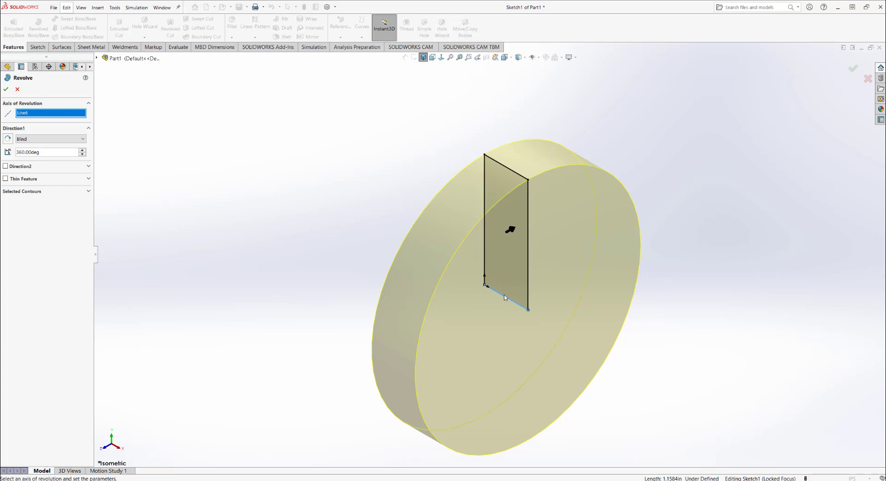
click(484, 244)
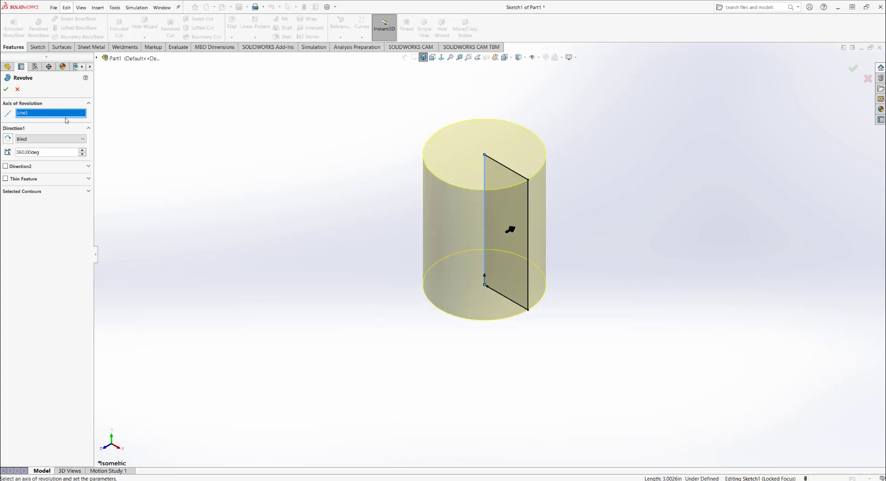
- Finish the Revolve2 cylinder, then reopen its Sketch1 for editing in a Normal To view
click(6, 90)
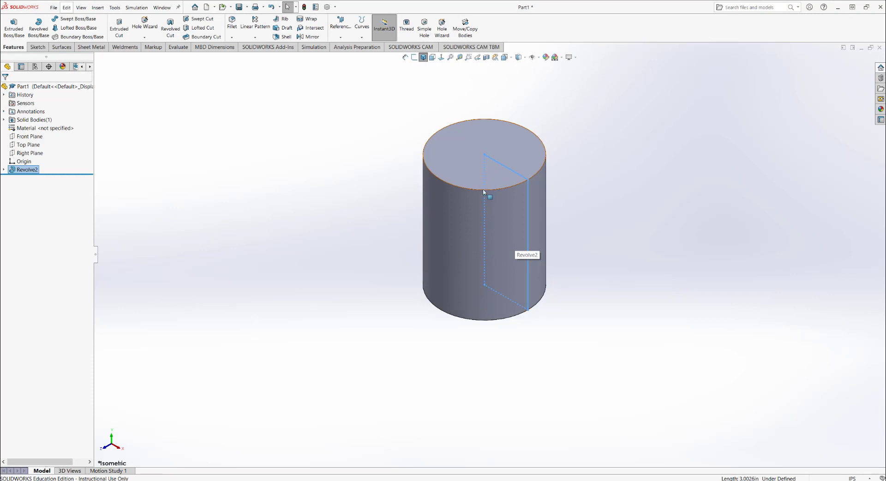
click(3, 170)
click(30, 178)
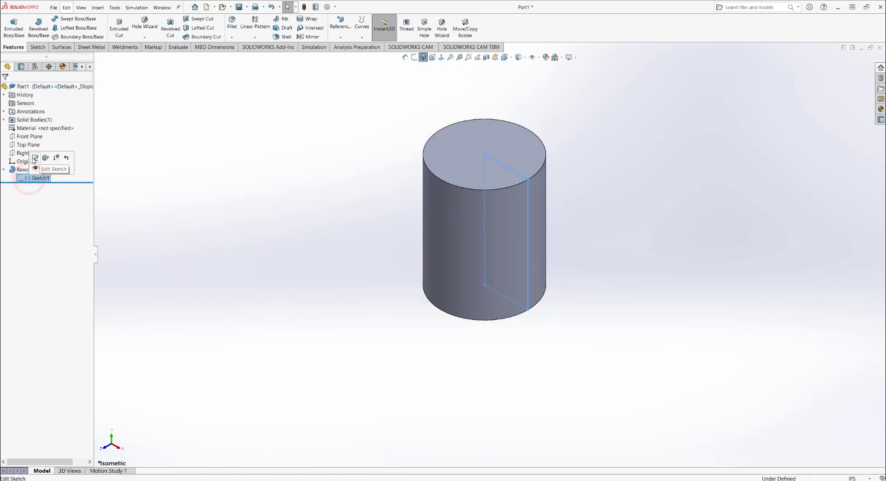
click(34, 158)
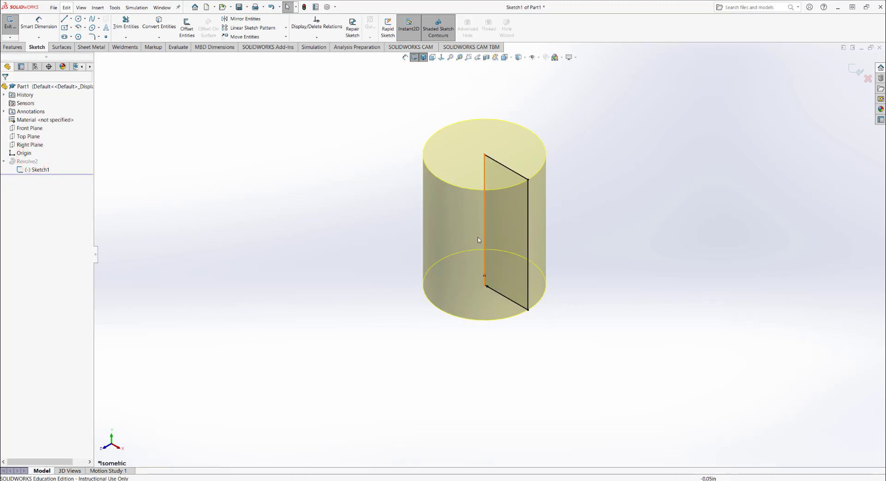
click(25, 170)
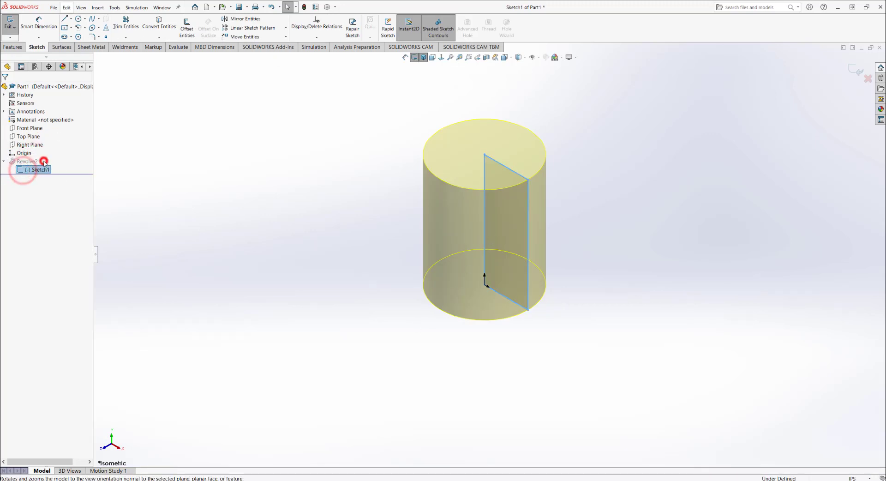
click(44, 162)
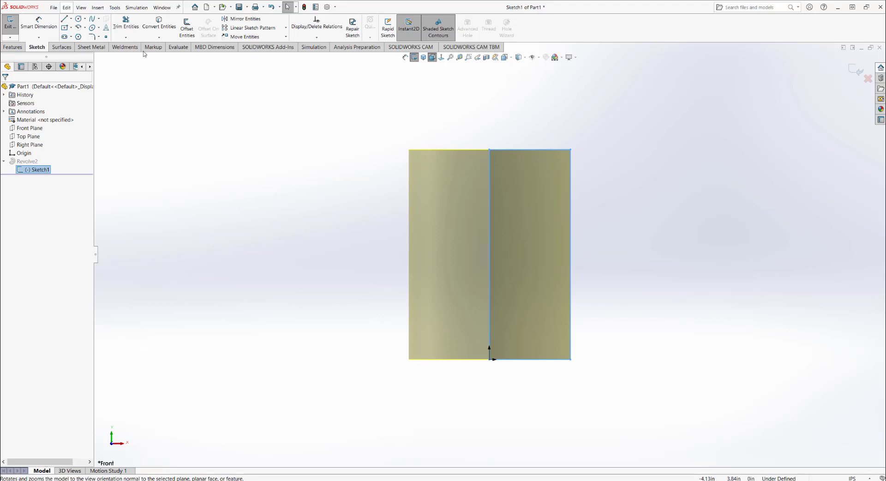
- Dimension the sketch's vertical centre edge to a 3.00 in height
click(39, 22)
click(490, 244)
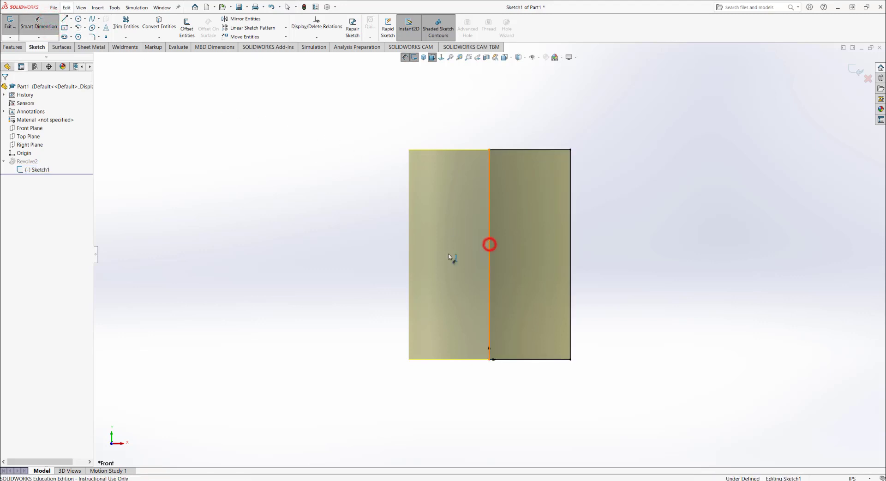
click(330, 254)
text(3)
key(Return)
- Dimension the top edge to 1.00 in wide and exit the sketch to rebuild the cylinder
click(544, 150)
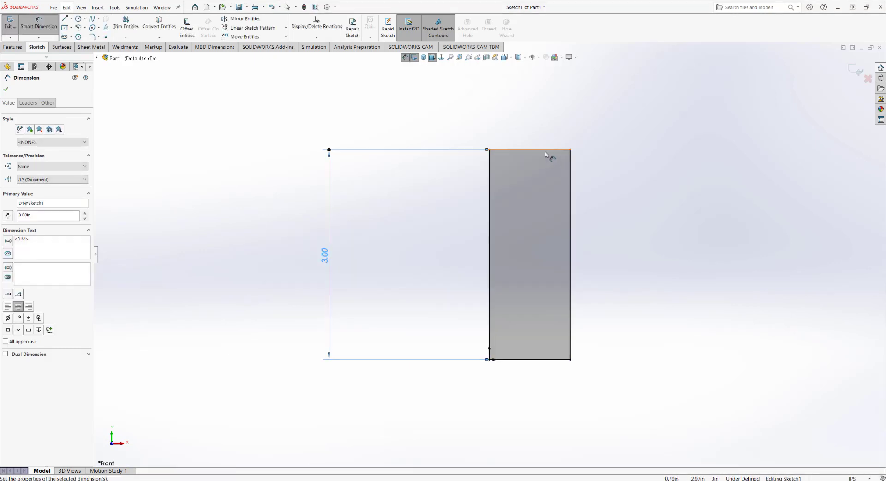
click(526, 113)
key(Return)
click(557, 112)
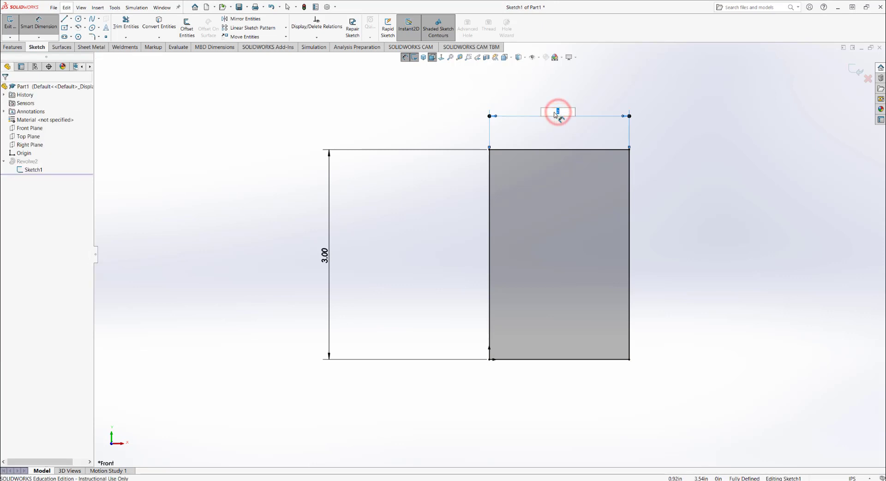
text(1)
key(Return)
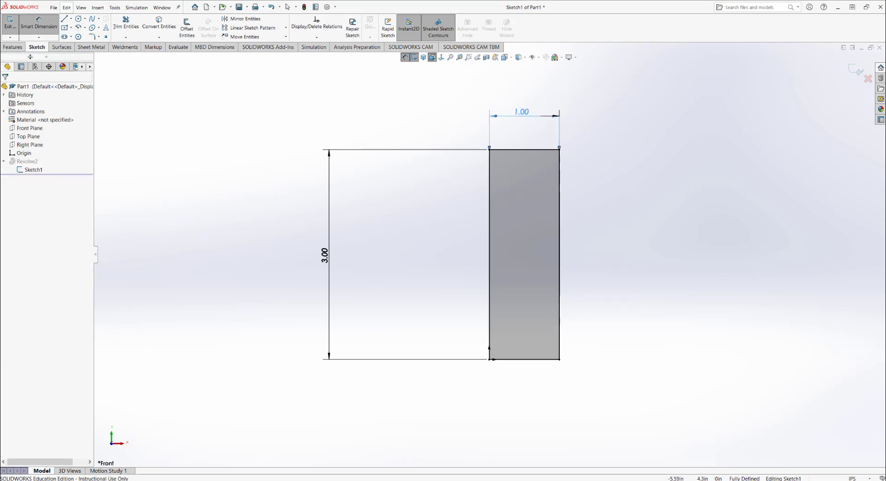
click(317, 93)
click(861, 71)
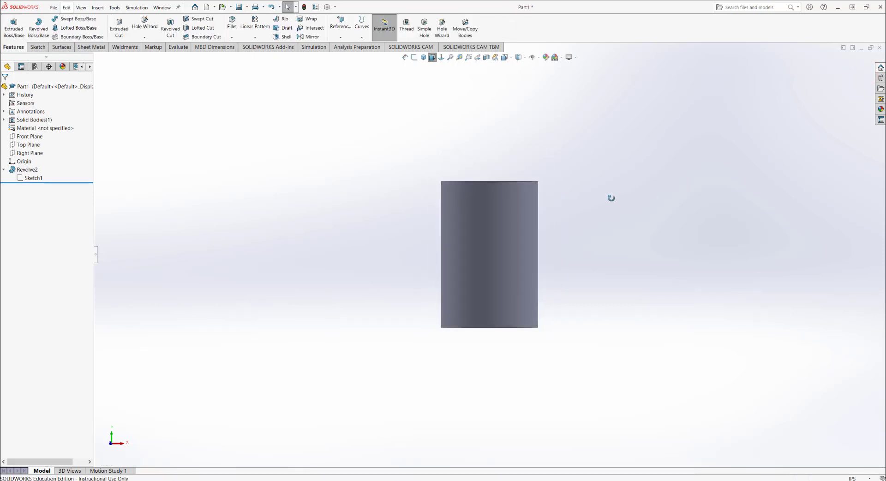
- Orbit the cylinder to see its top face, then snap it to the Isometric view
middle_drag(602, 199, 570, 274)
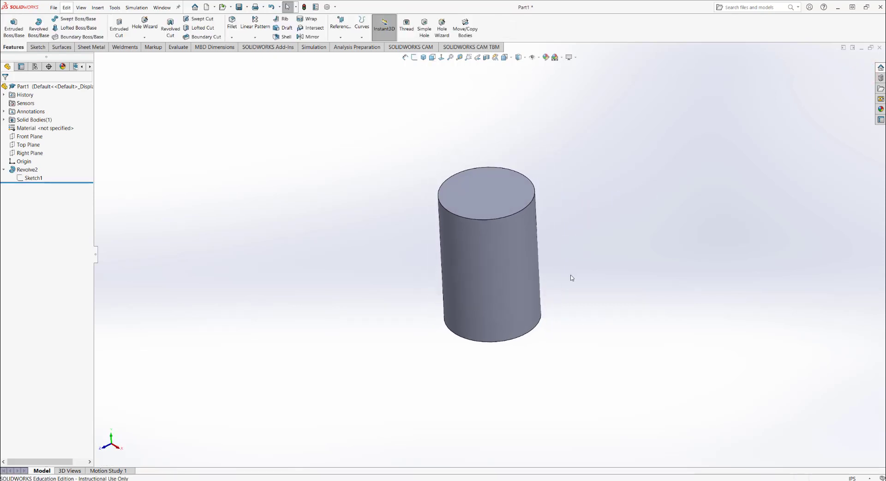
click(422, 57)
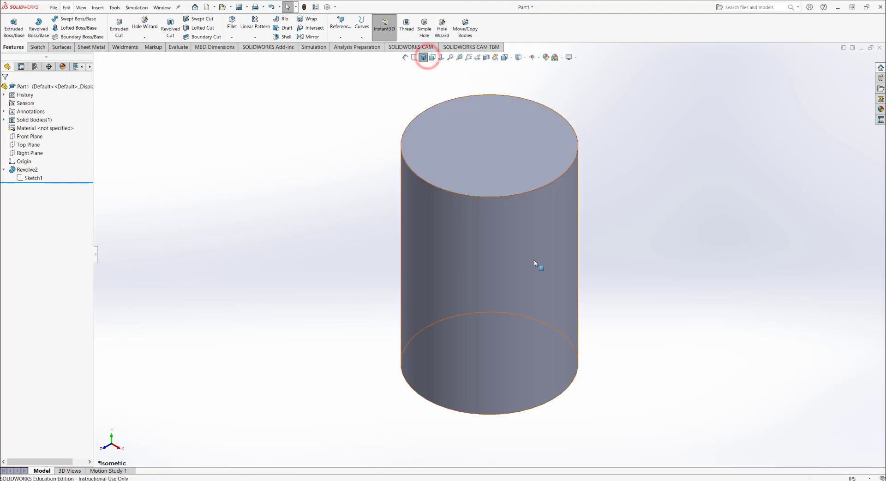